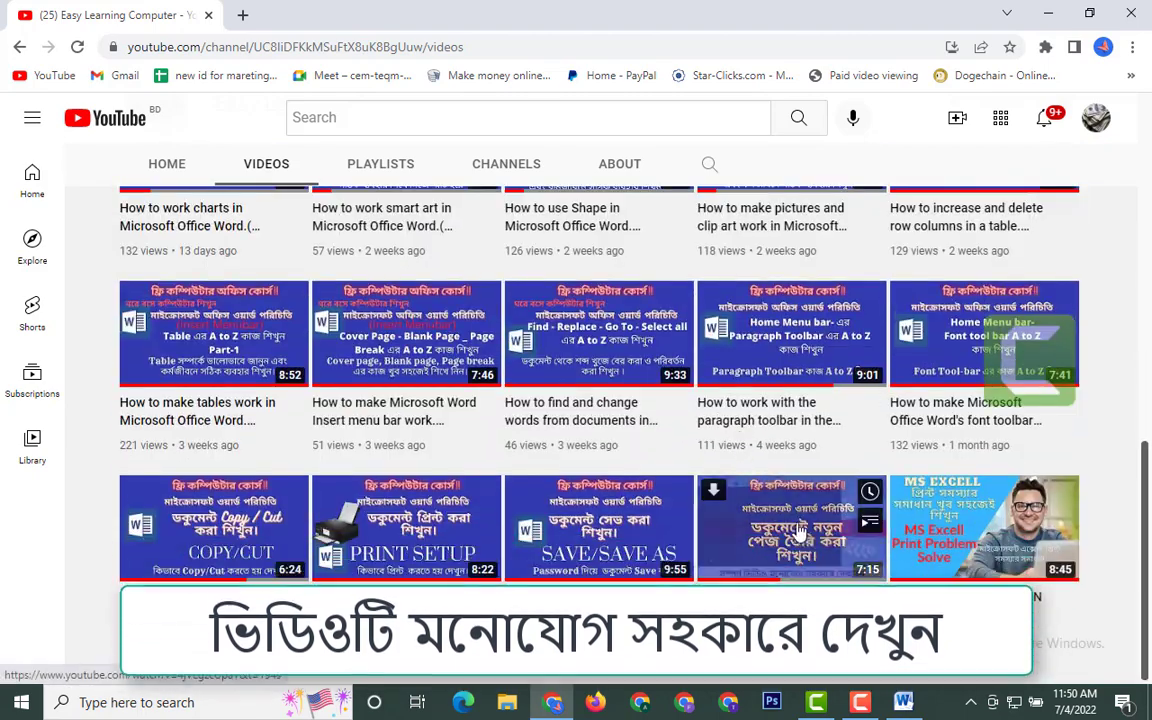
- Scroll up through the channel's uploaded videos on YouTube
scroll(797, 520, "up", 3)
mouse_move(803, 525)
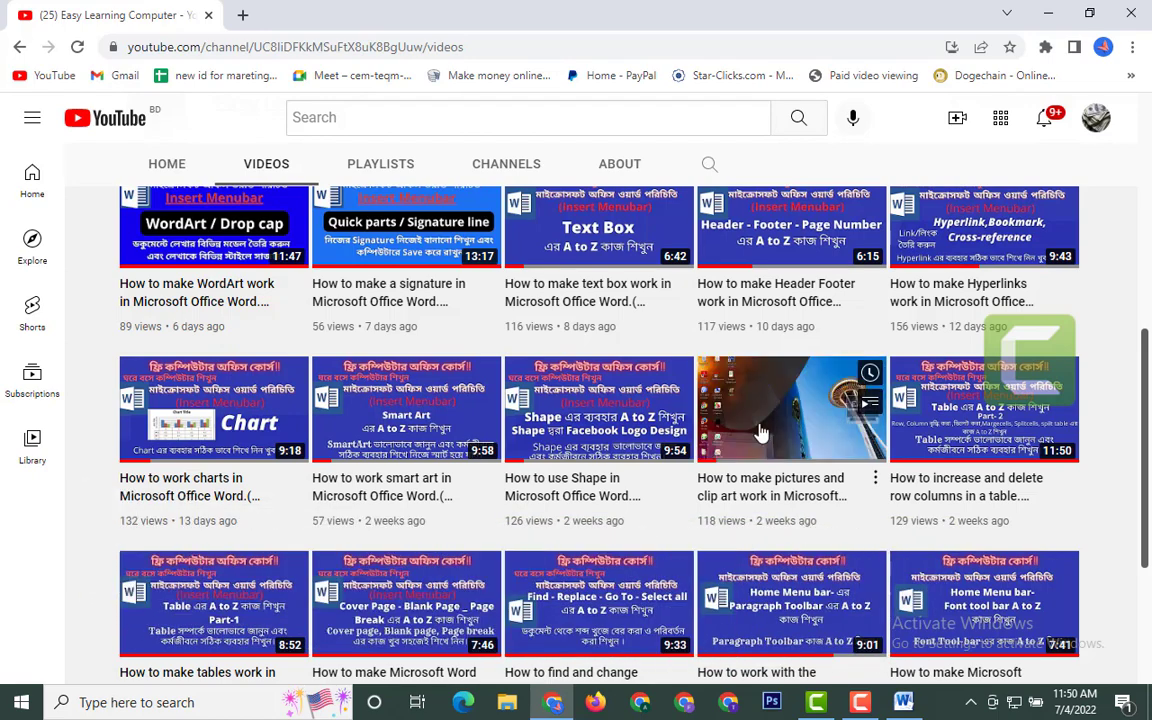
scroll(760, 435, "up", 5)
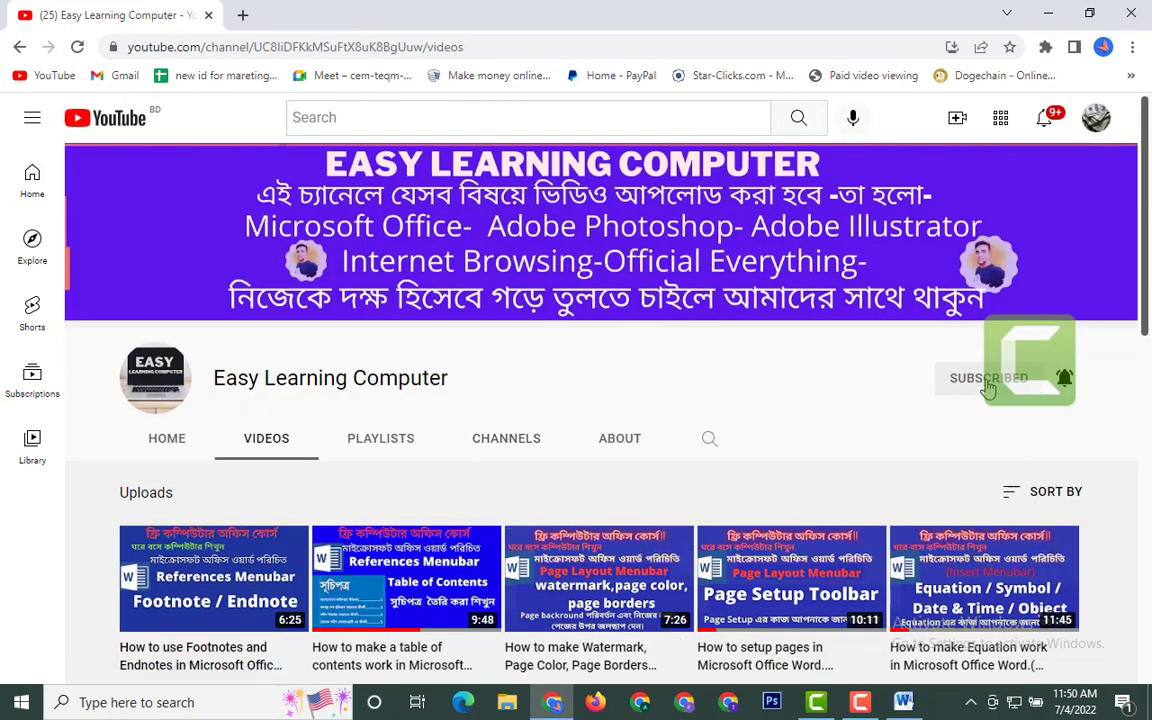
- Open and close the channel's notification bell menu, then switch to the blank Word document
left_click(1064, 383)
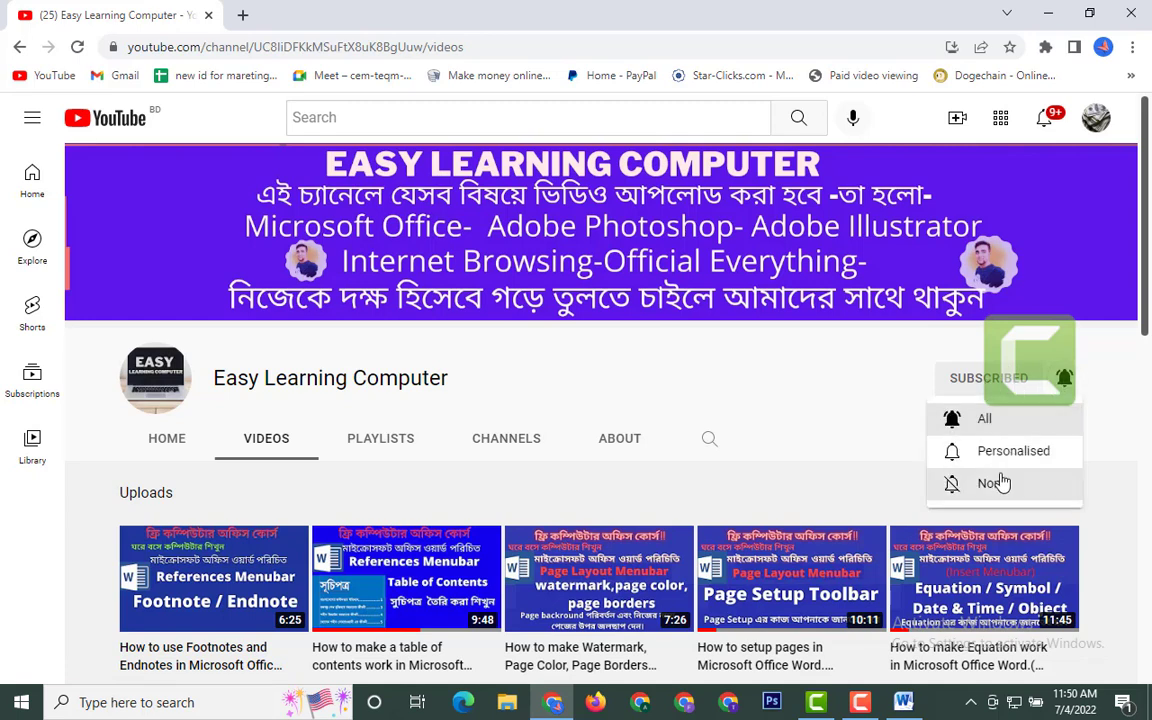
left_click(828, 379)
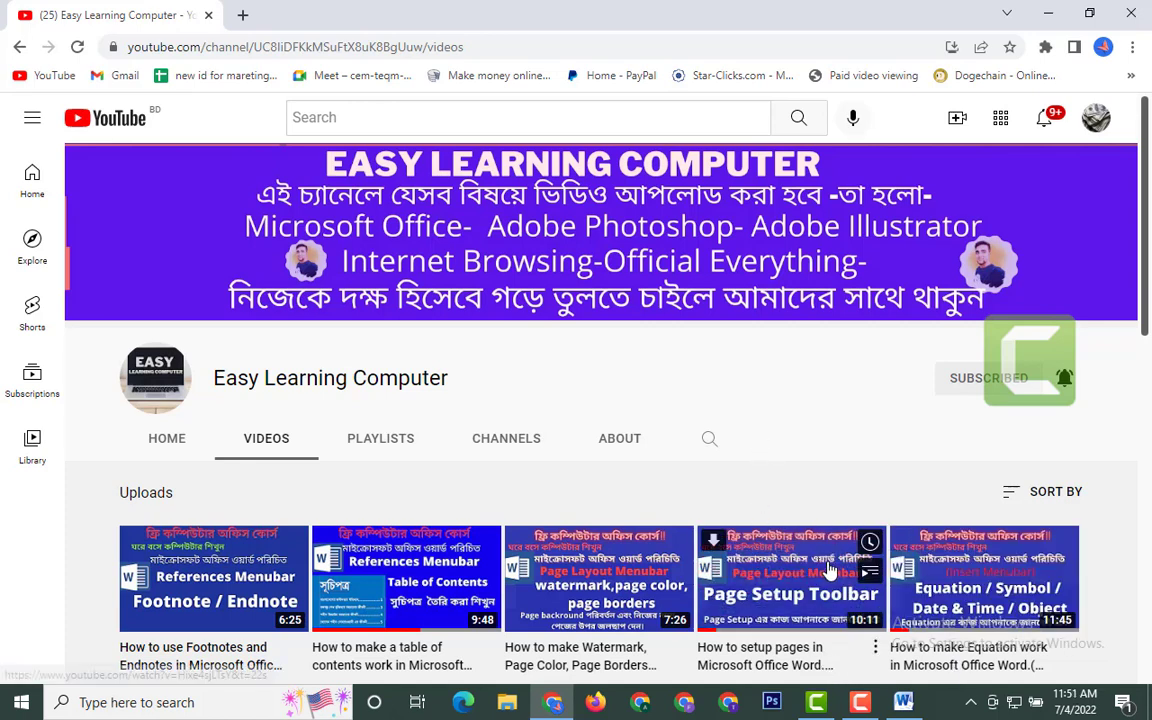
left_click(898, 712)
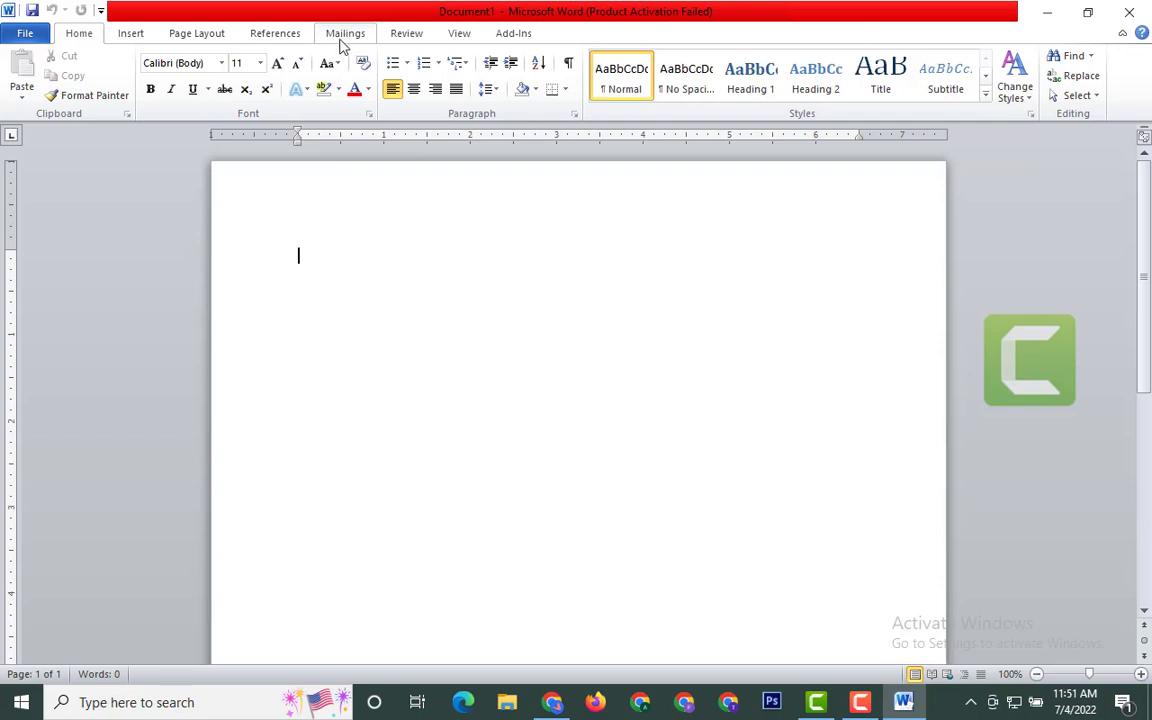
- Switch the Word ribbon to the Mailings tab
left_click(342, 33)
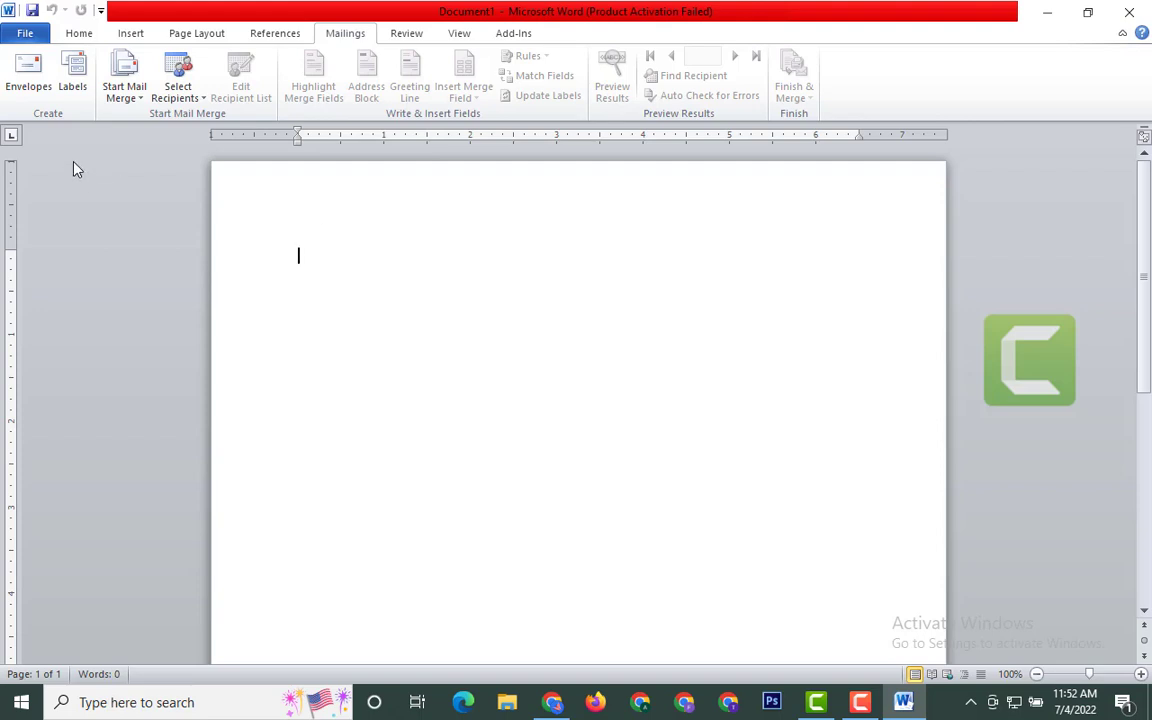
- Open Envelopes, place the cursor in Delivery address, and move the dialog up-left
left_click(26, 76)
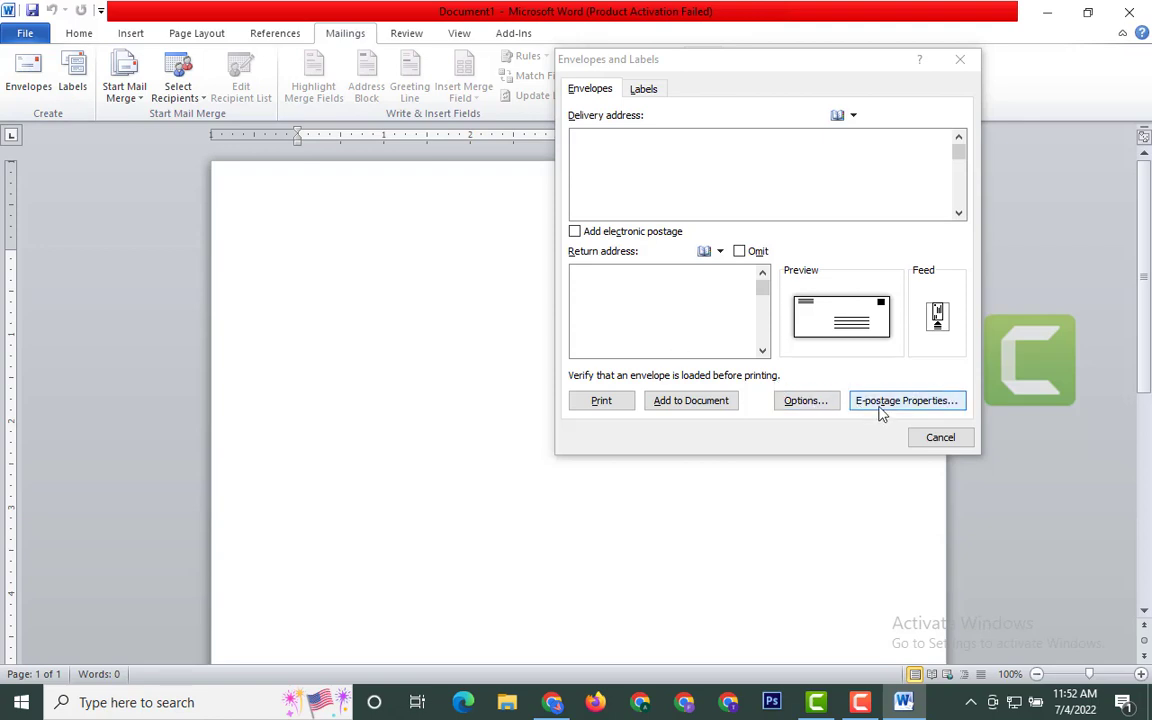
left_click(758, 82)
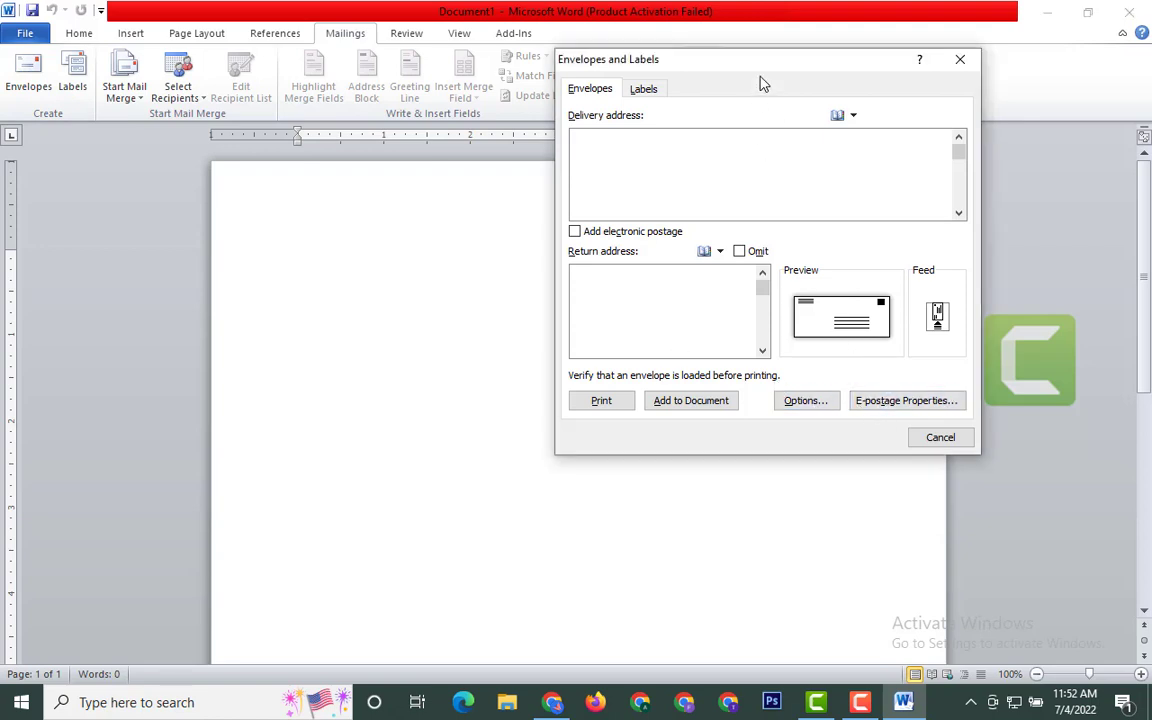
left_click_drag(758, 69, 681, 123)
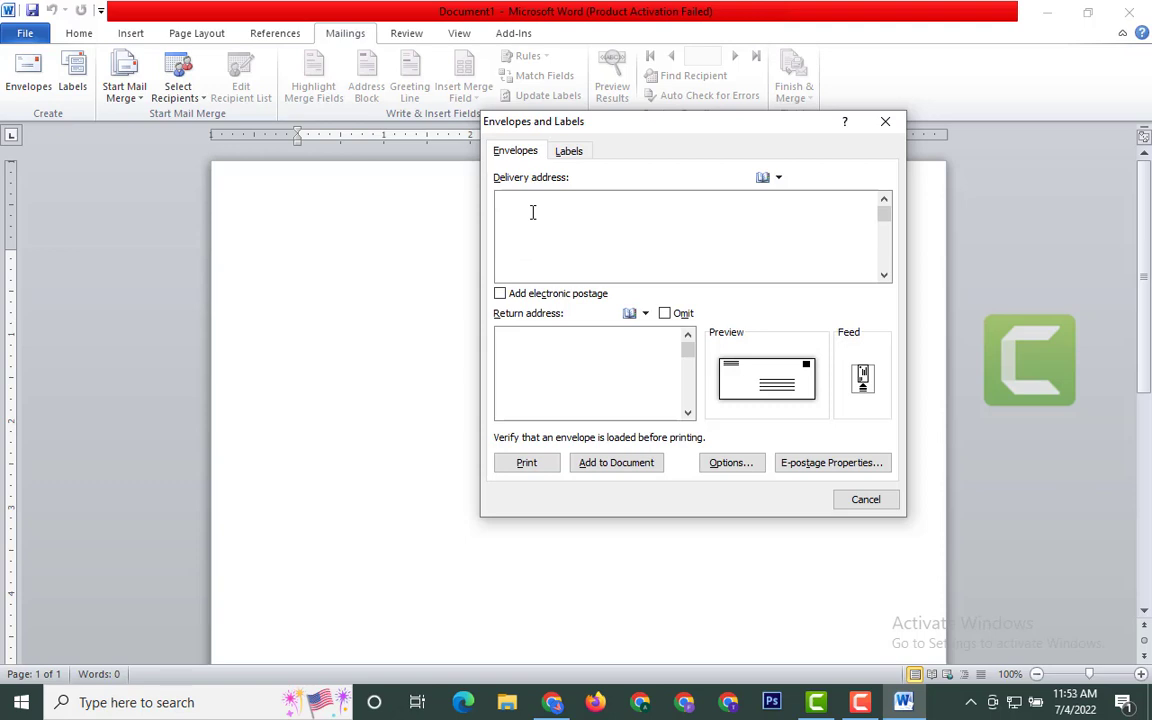
key("Return")
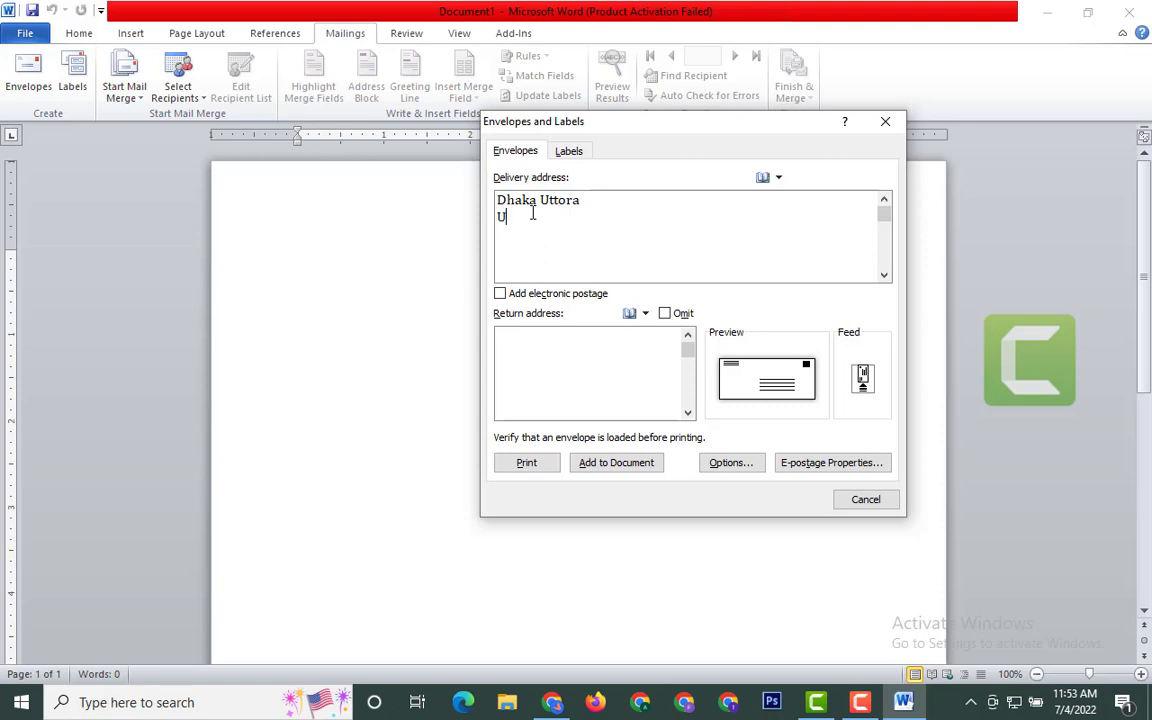
key("Return")
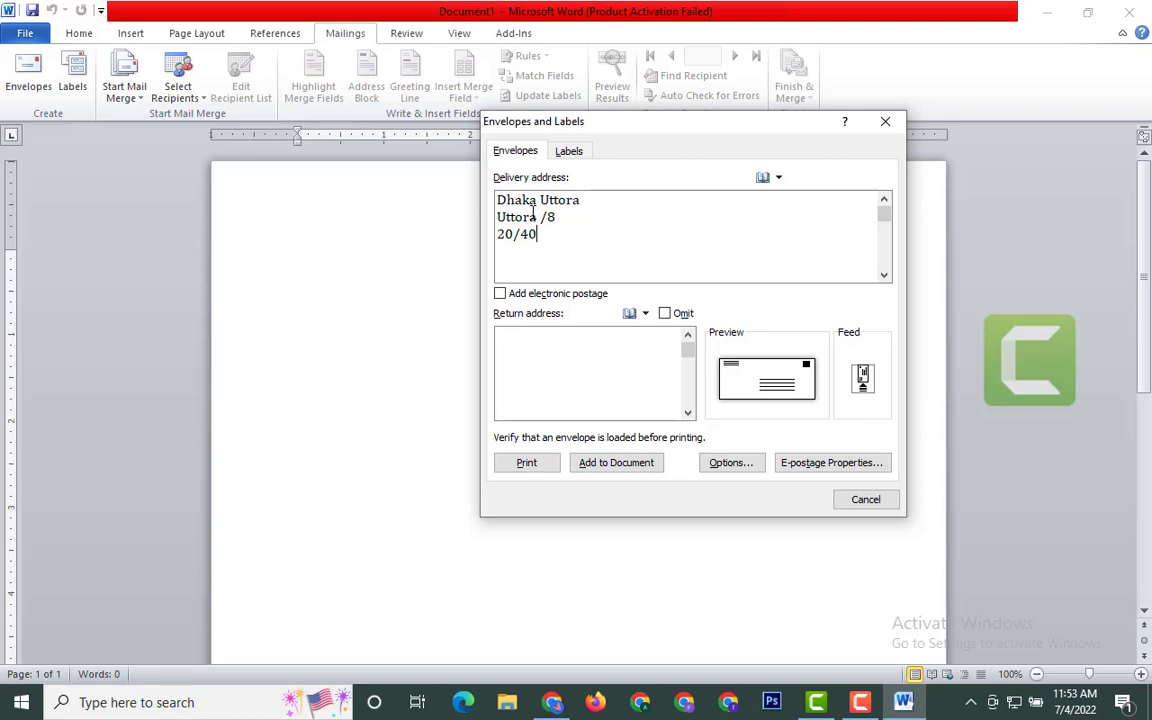
left_click(504, 343)
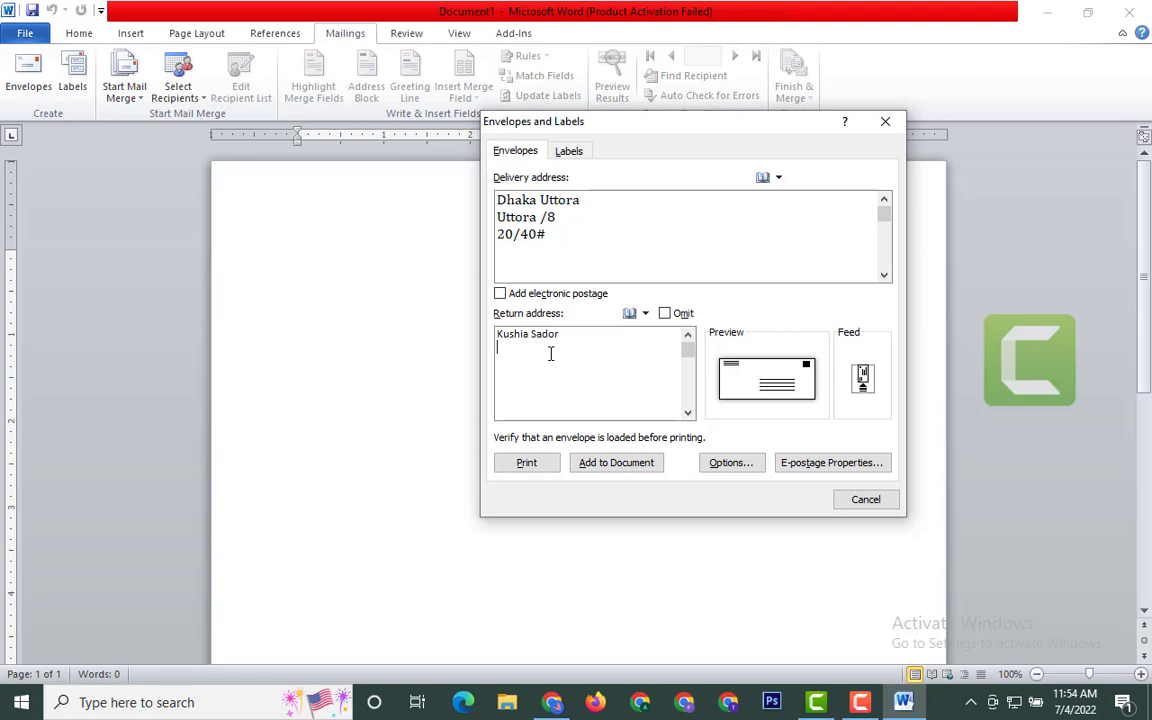
key("Return")
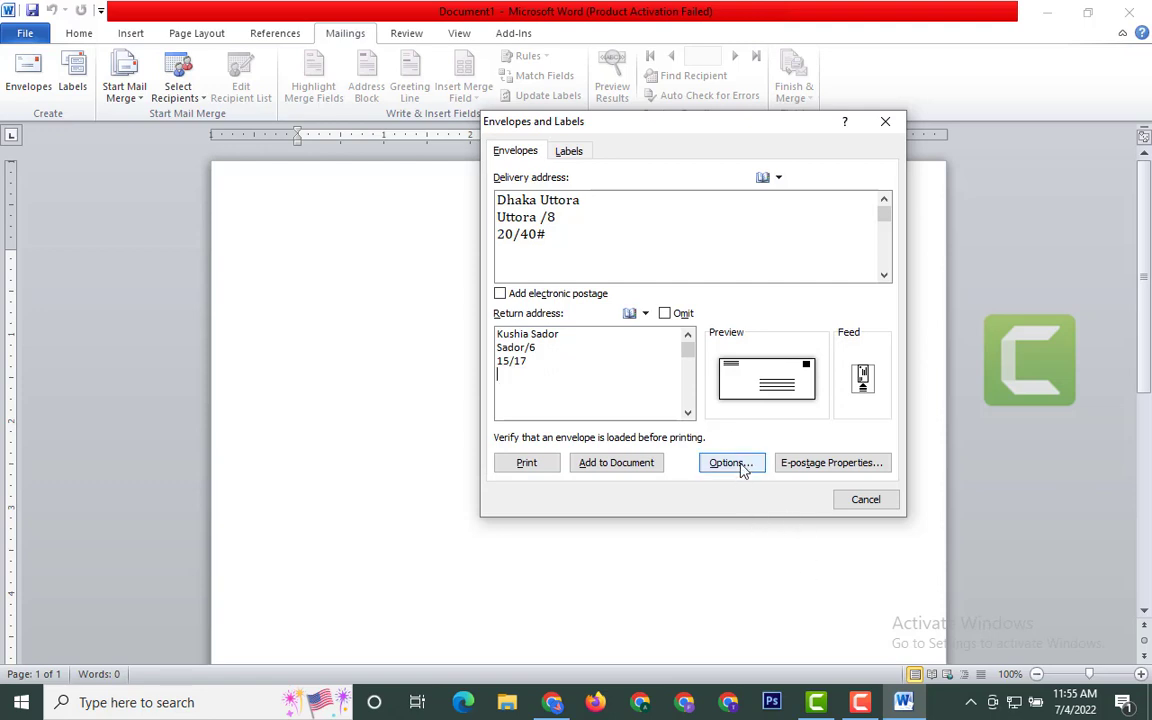
- Change the envelope size to Size 12 (4 3/4 x 11 in) in Envelope Options
left_click(731, 463)
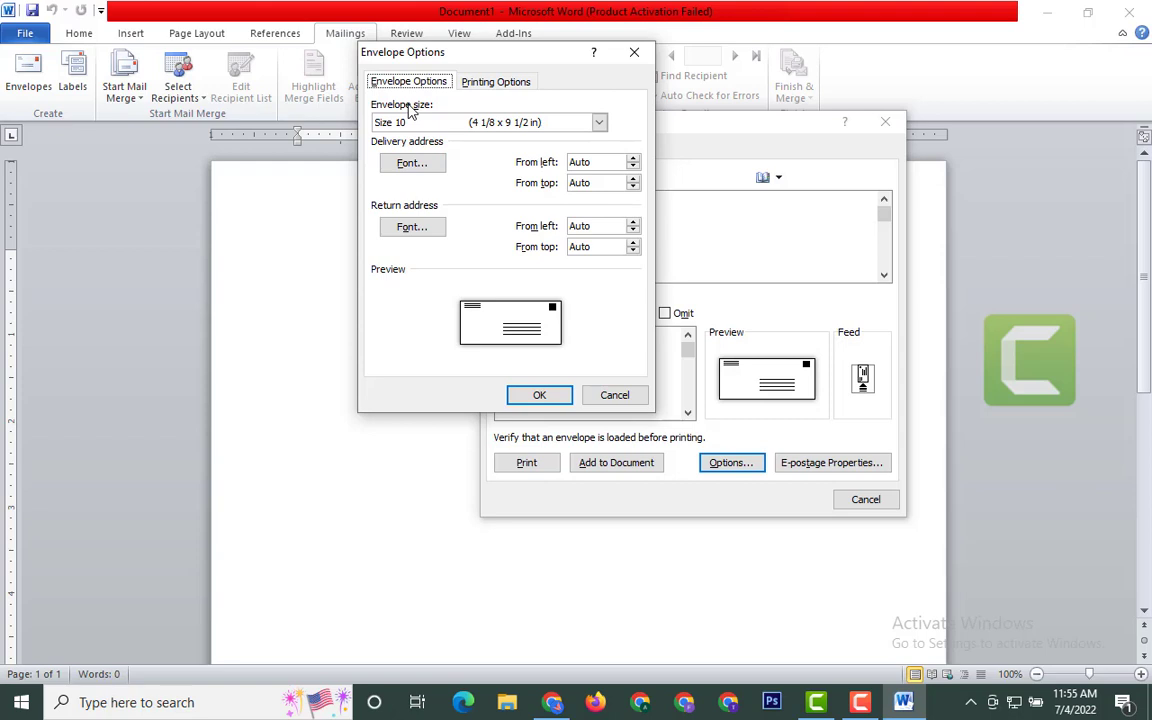
left_click(599, 122)
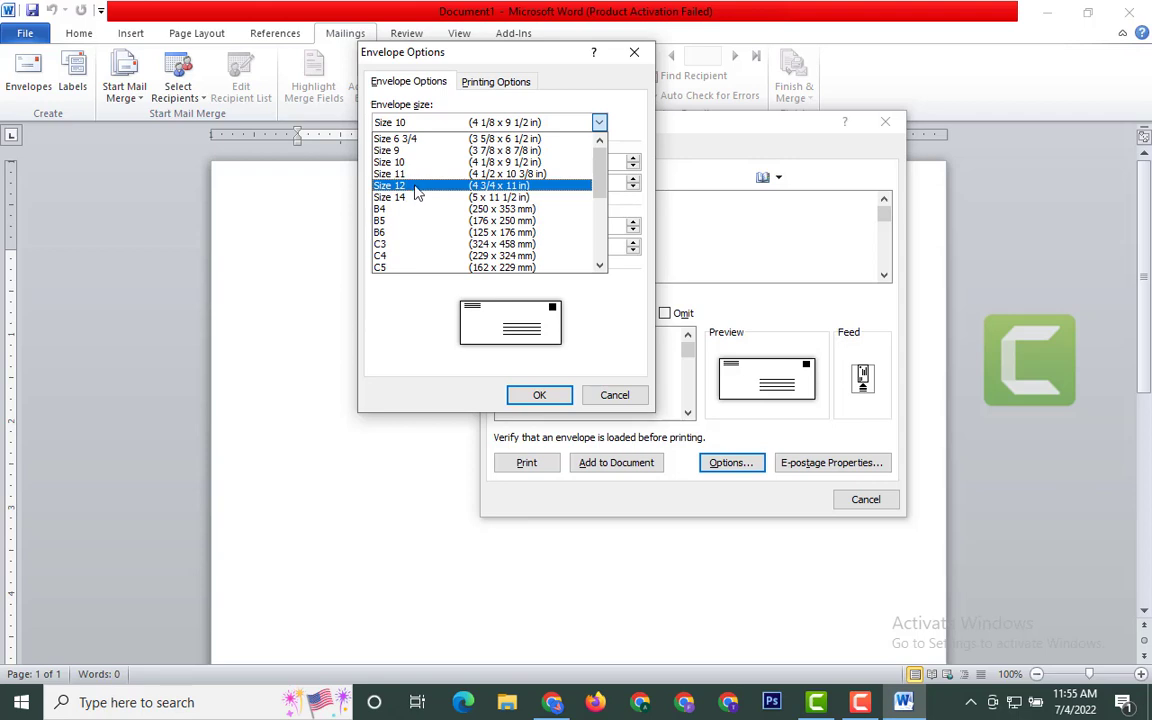
left_click(417, 186)
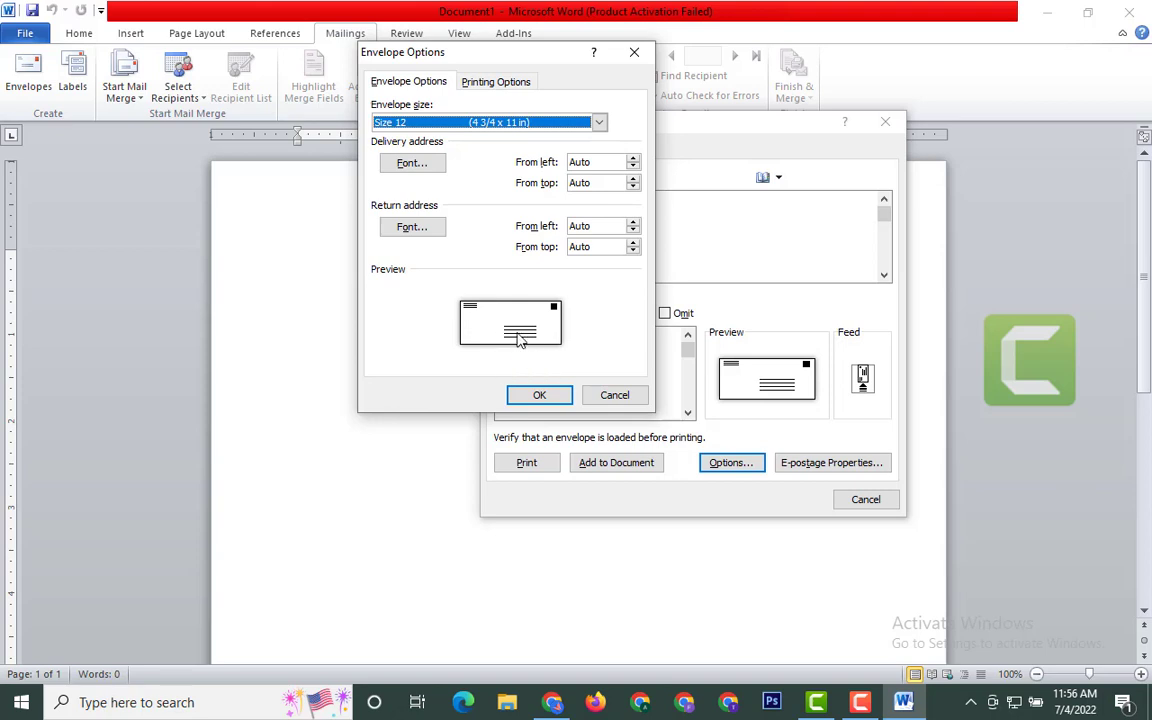
left_click(540, 395)
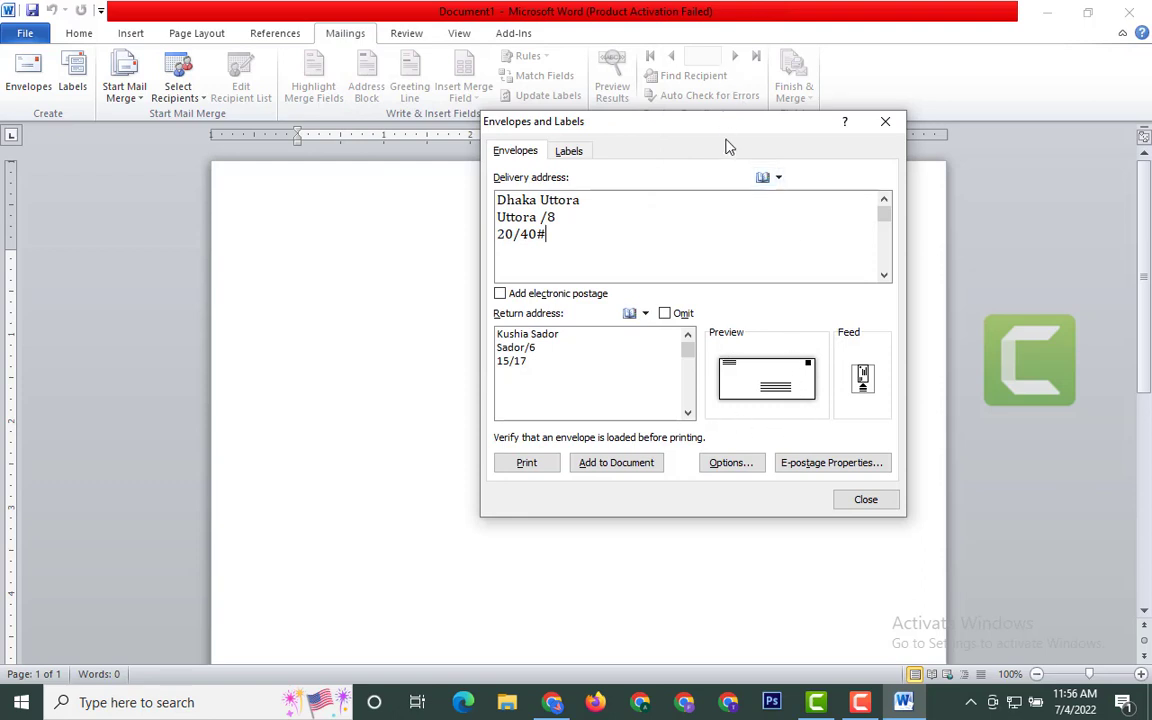
- Move the Envelopes and Labels dialog aside and close it without adding anything
left_click_drag(762, 124, 860, 69)
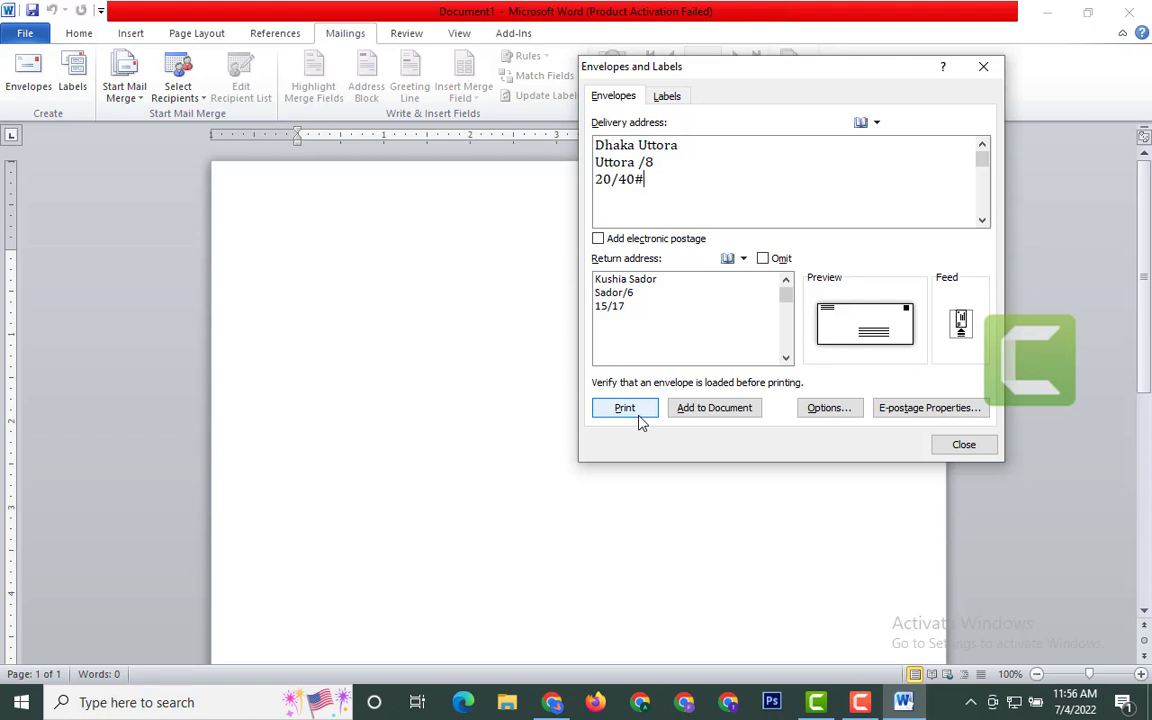
left_click(998, 70)
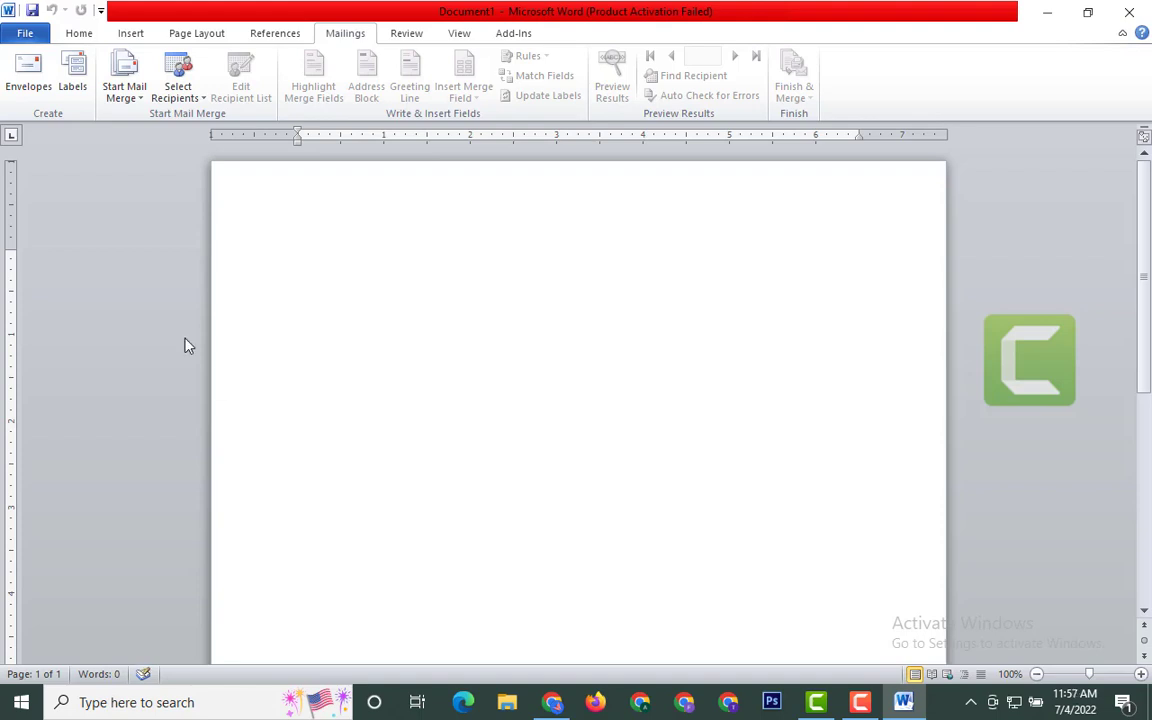
- Start a label sheet and type the first address lines, Rajbari Sador and Pangsha
left_click(65, 88)
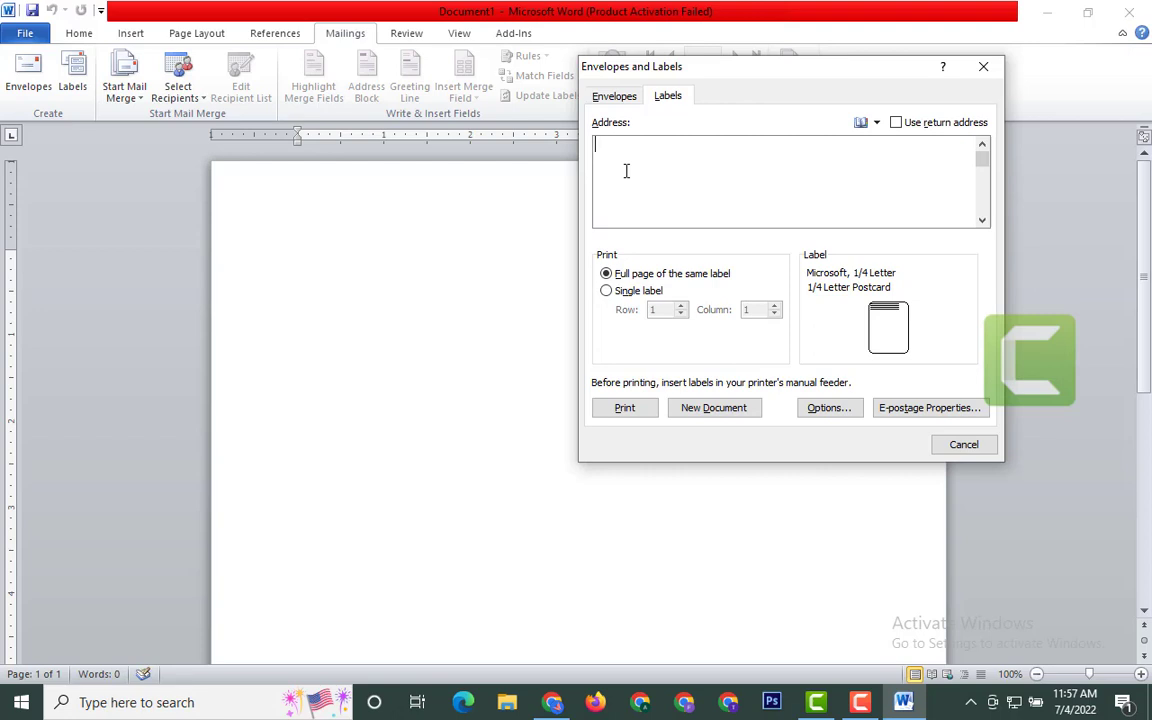
key("Return")
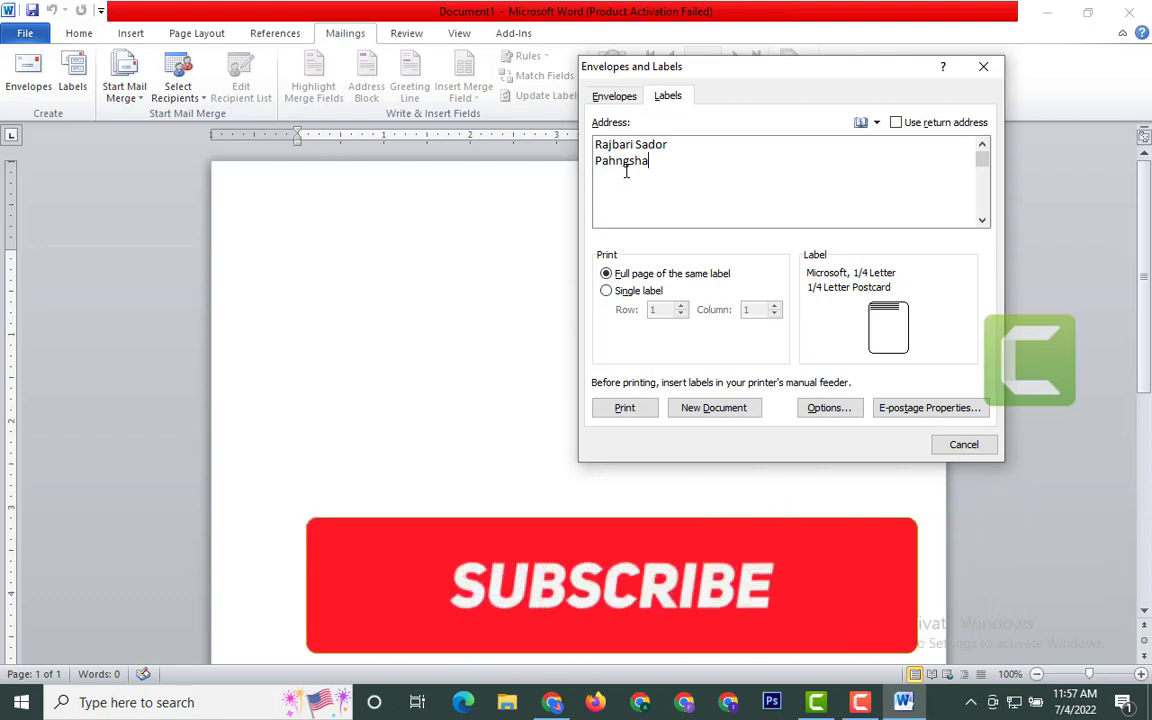
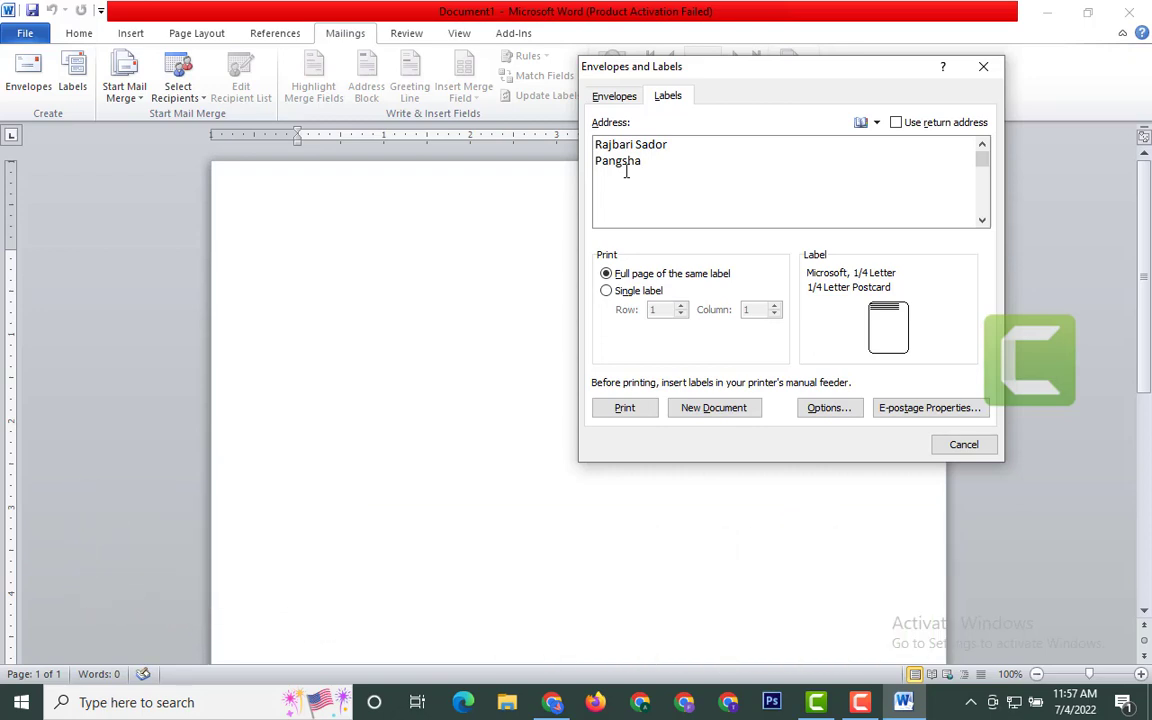
key("Return")
- Choose Microsoft's 30 Per Page address label in Label Options and confirm it
left_click(823, 411)
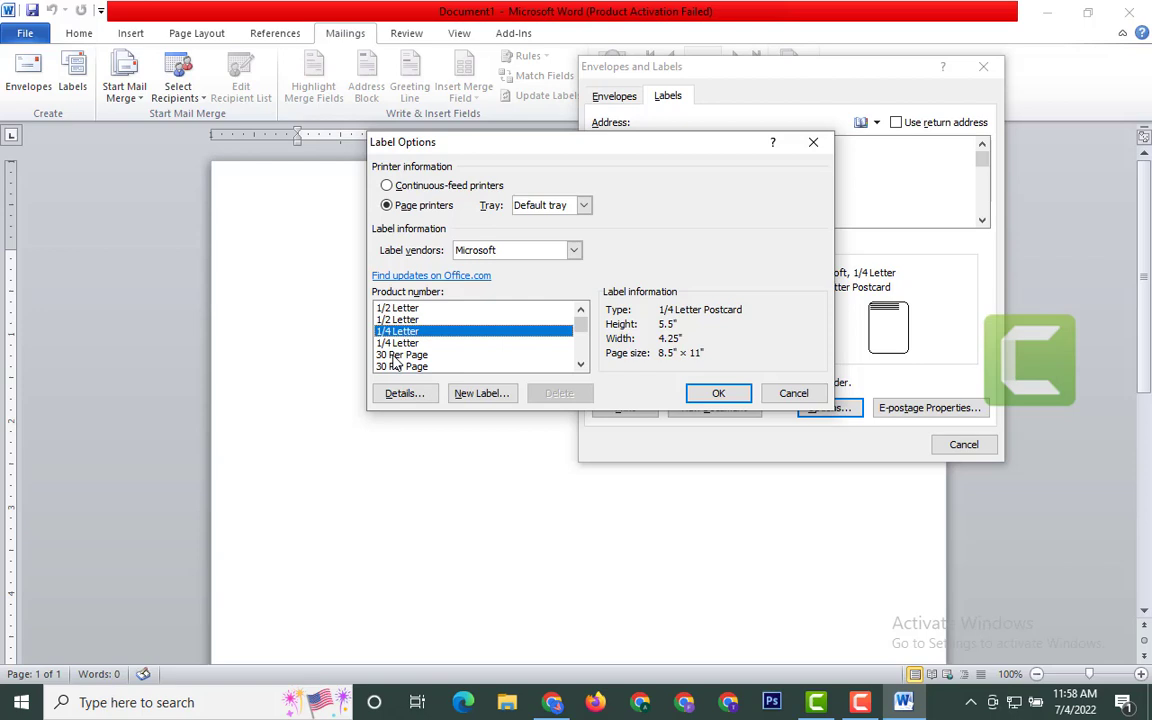
left_click(396, 356)
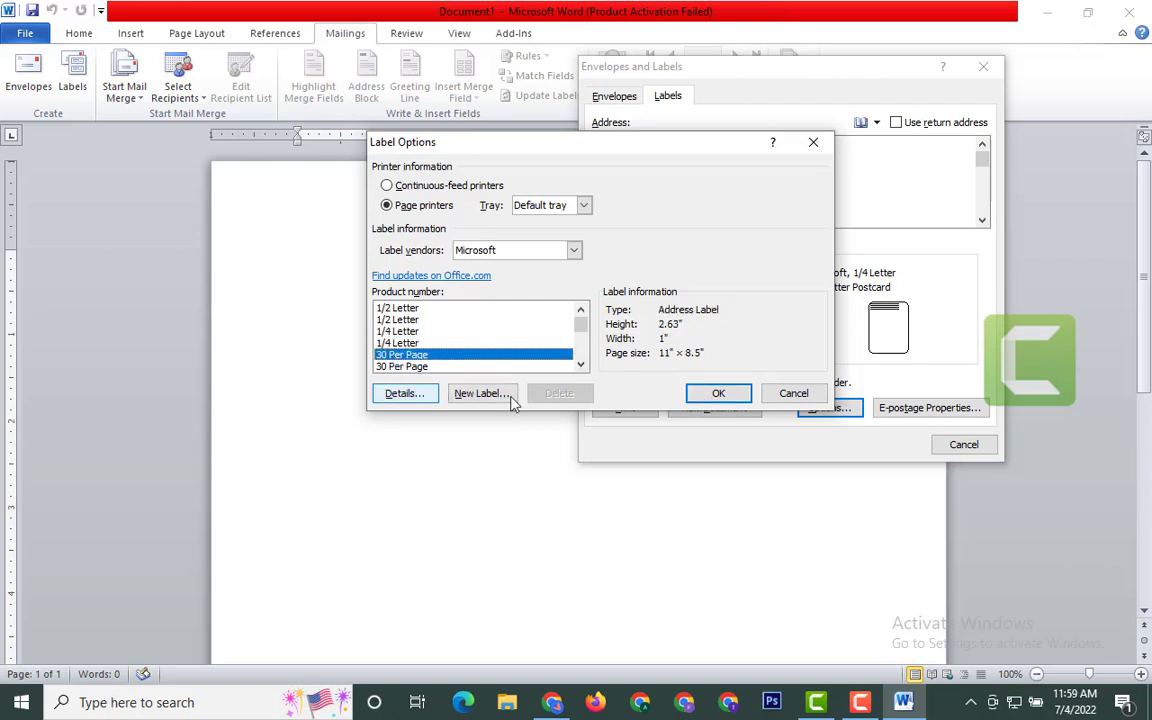
left_click(727, 398)
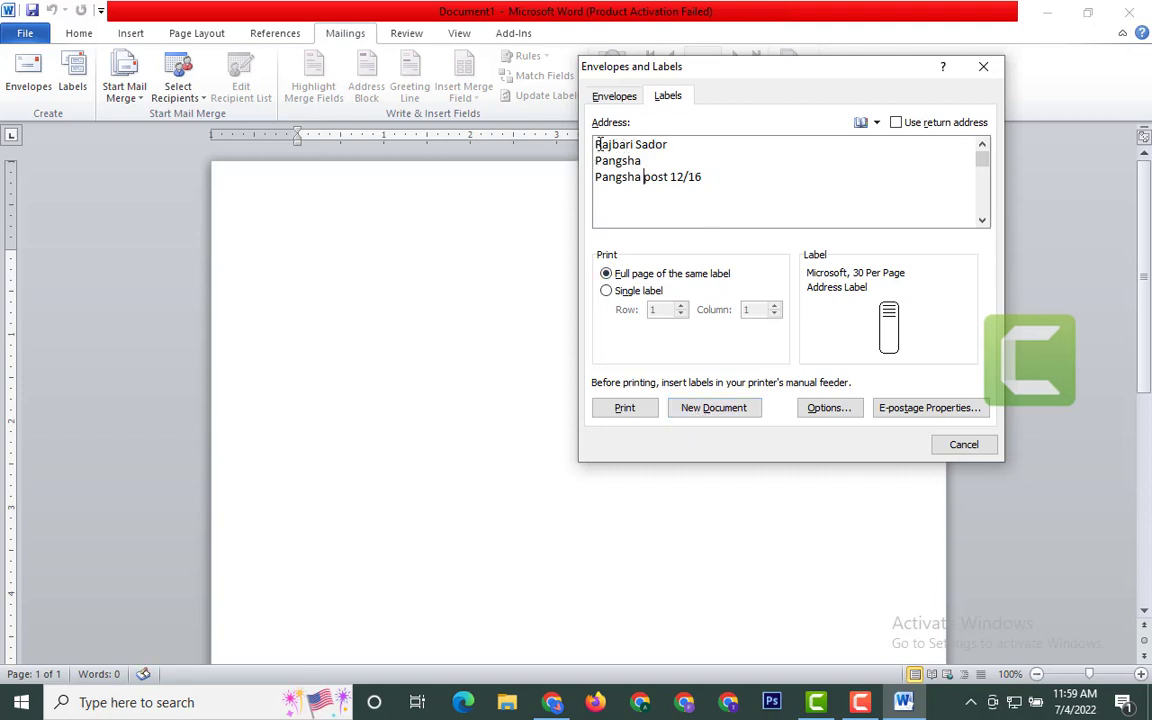
- Select the whole multi-line label address and copy it from the right-click menu
left_click_drag(597, 147, 679, 170)
key("Left")
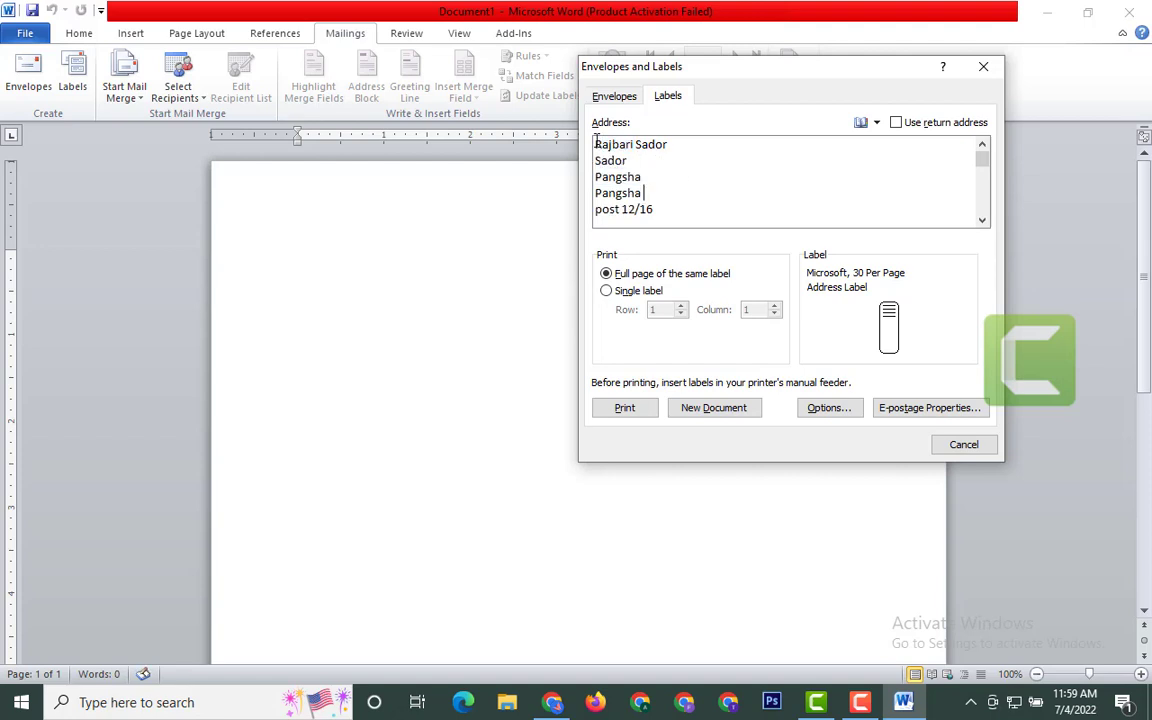
key("ctrl+a")
left_click(641, 177)
left_click_drag(595, 147, 699, 208)
left_click(697, 208)
left_click_drag(596, 146, 684, 216)
left_click(600, 146)
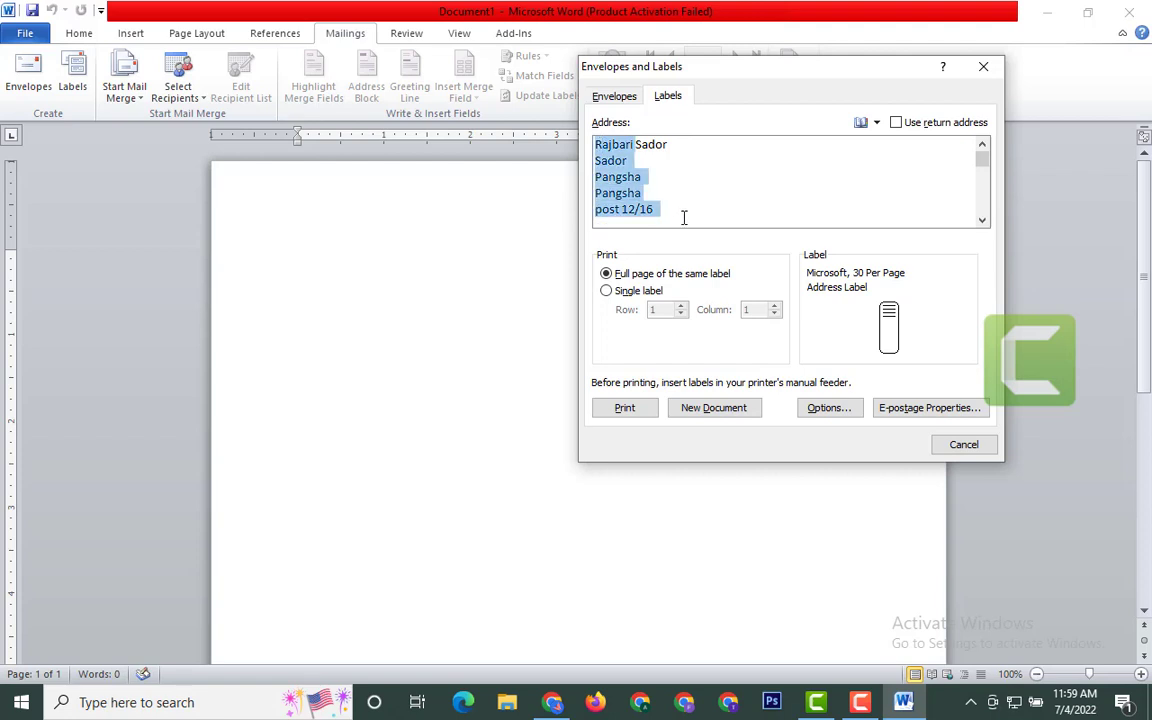
left_click(617, 185)
double_click(617, 182)
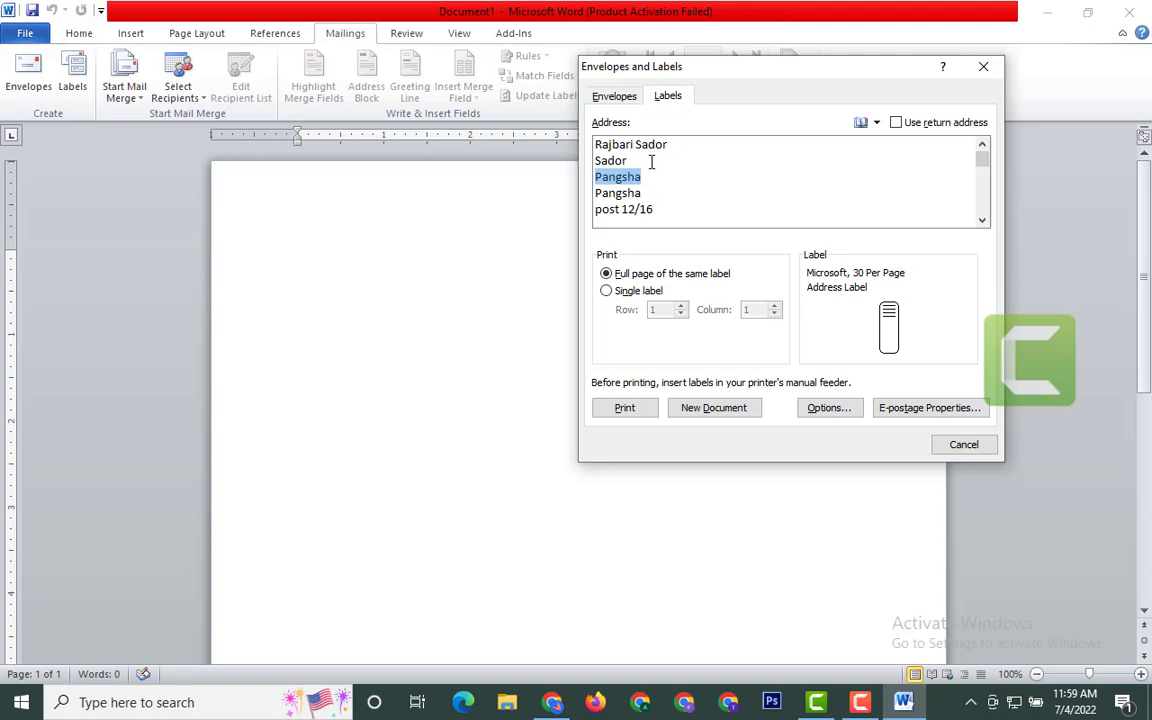
left_click_drag(597, 144, 676, 207)
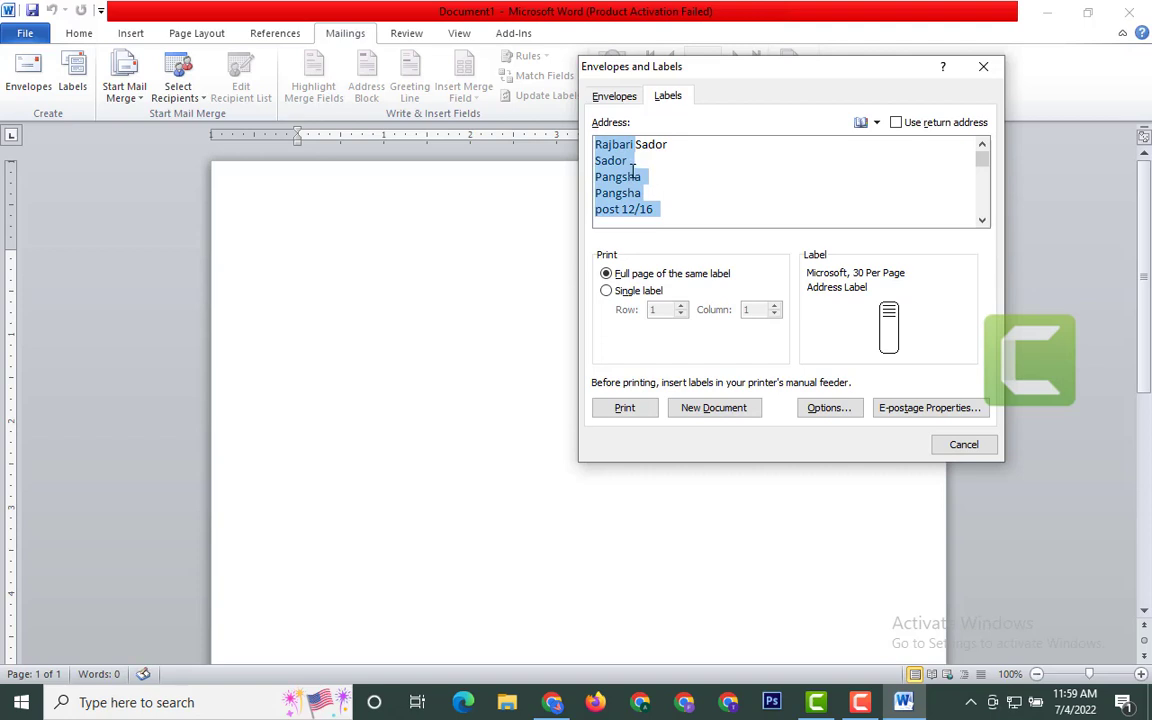
right_click(641, 207)
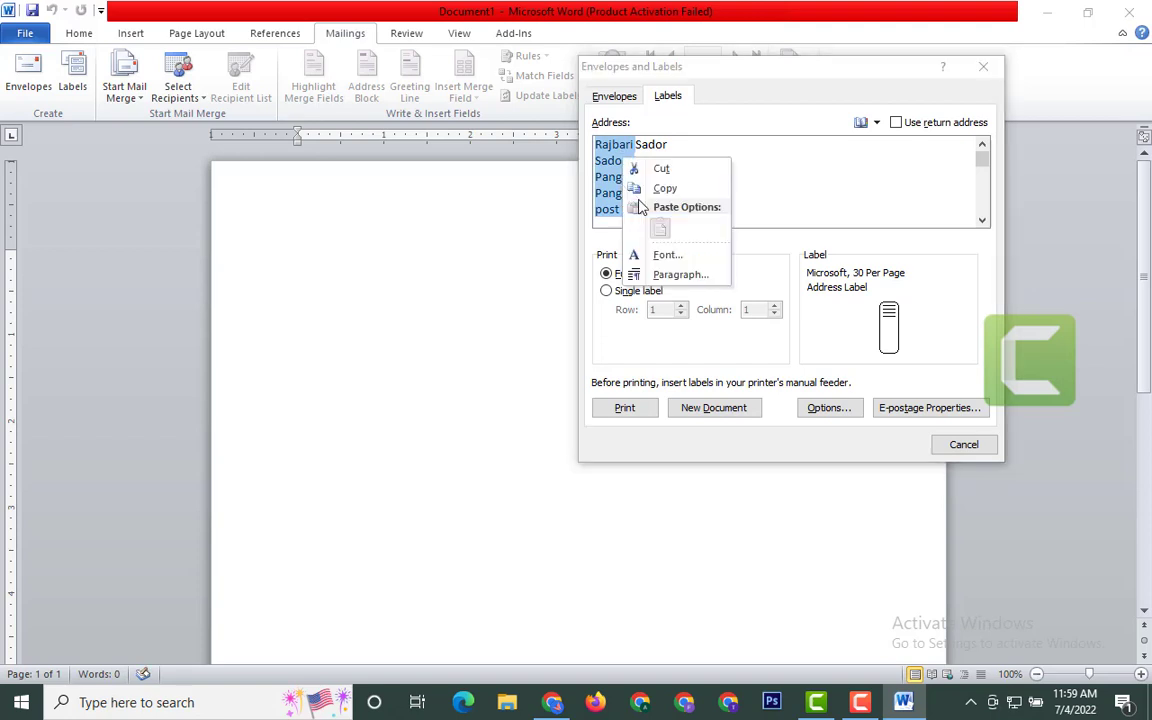
left_click(659, 190)
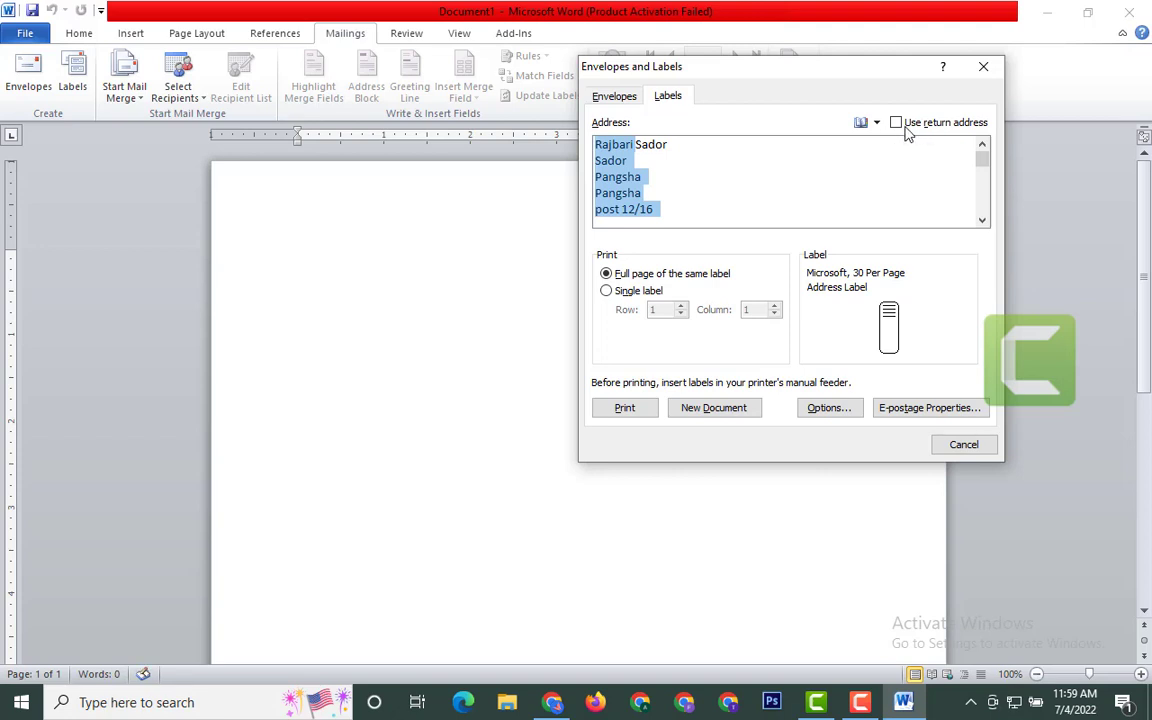
- Try Use return address, then turn it off so the labels keep the typed address
left_click(903, 124)
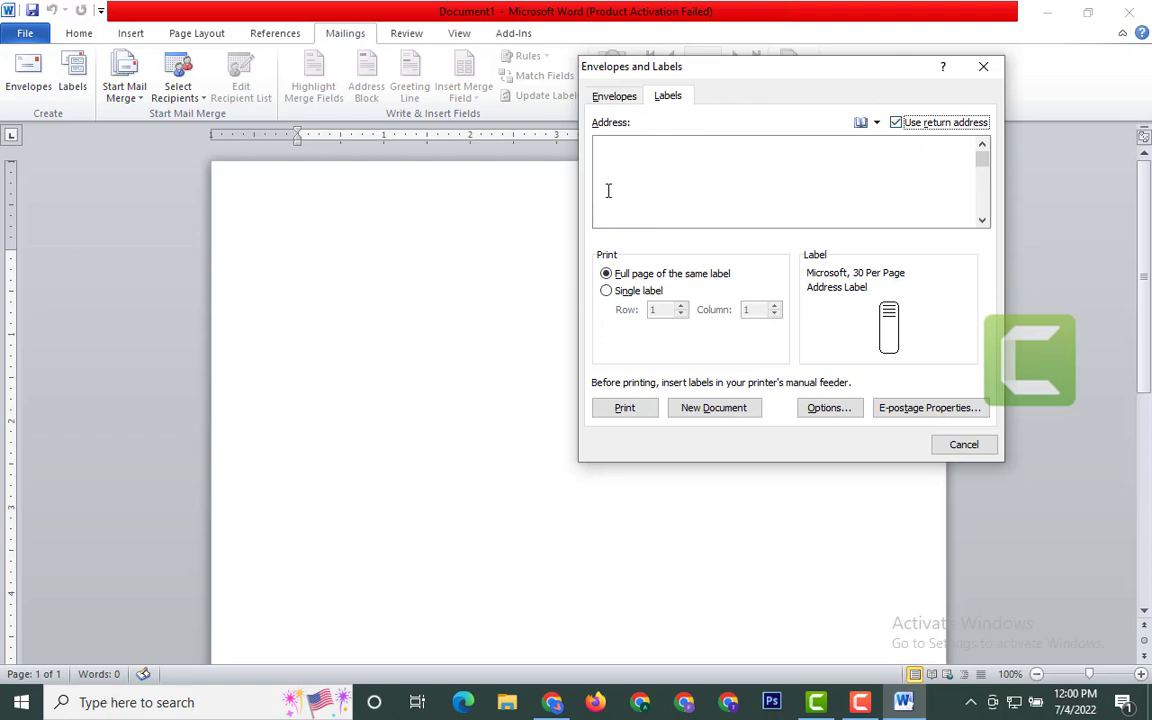
left_click(903, 124)
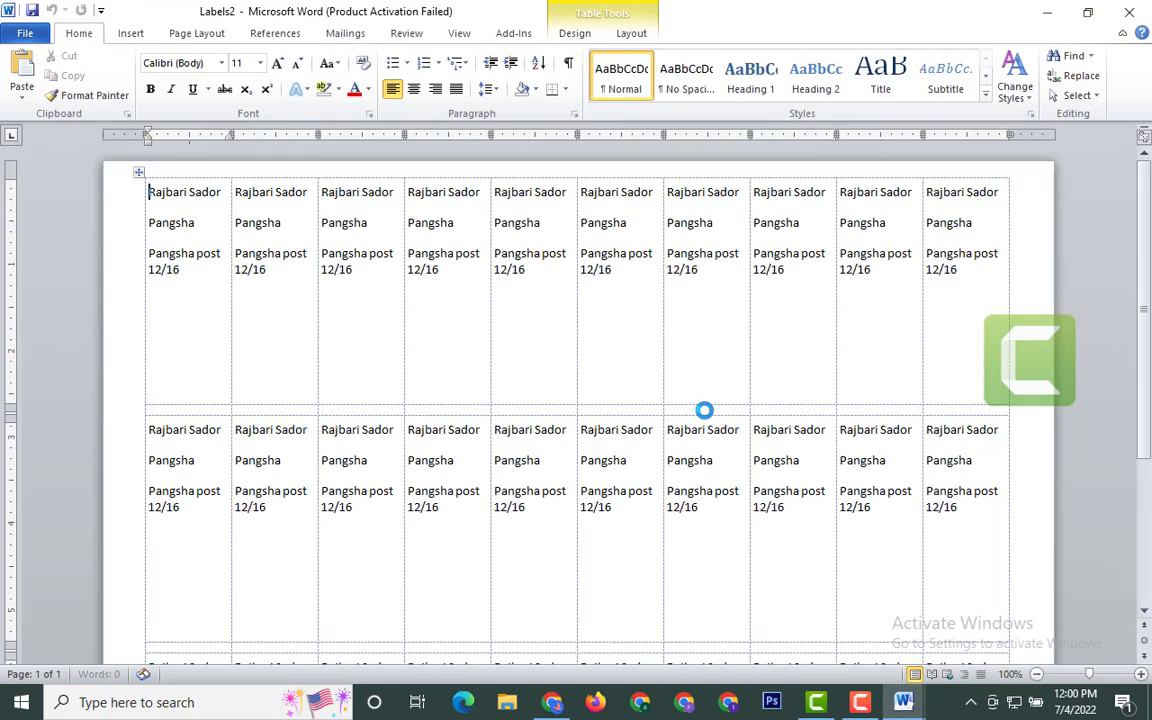
- Scroll down through the Labels2 sheet and back to the top to check the repeated address labels
scroll(391, 436, "down", 3)
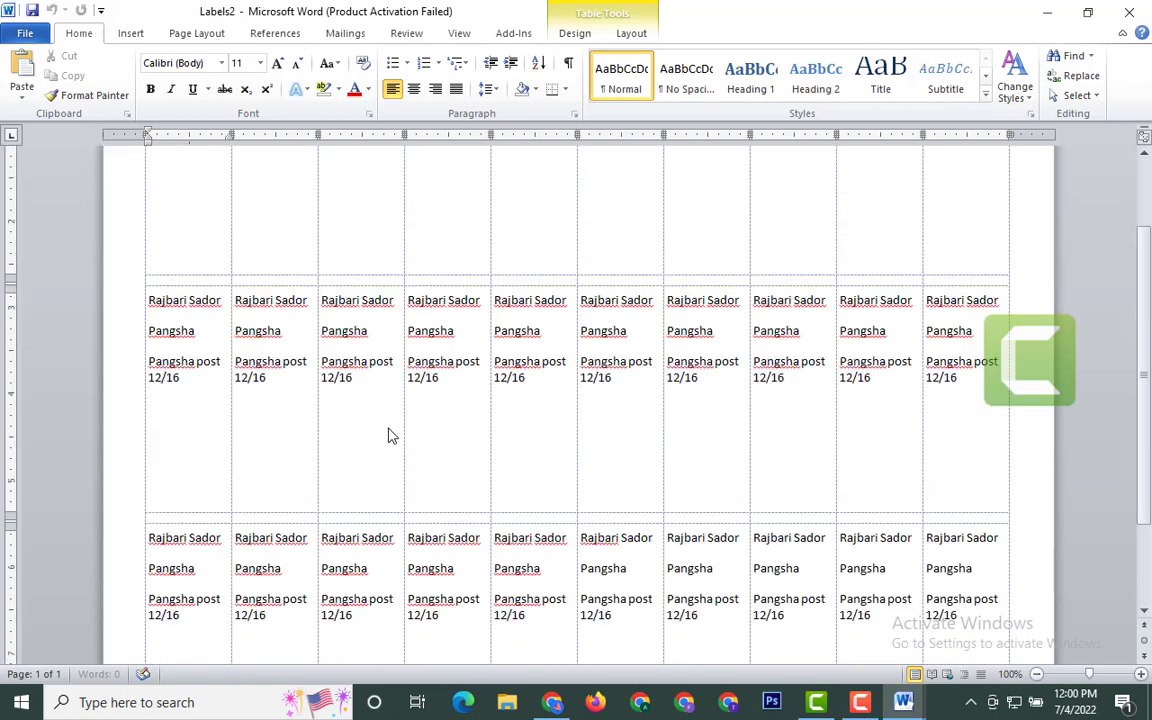
scroll(430, 413, "down", 2)
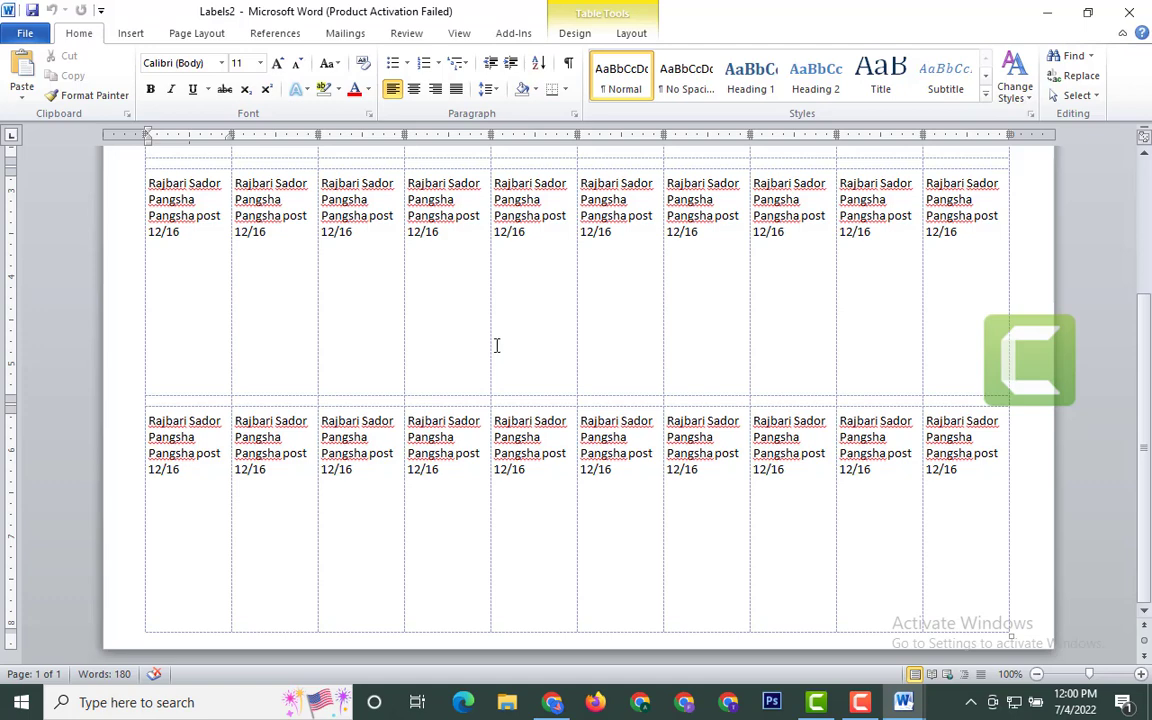
scroll(517, 355, "up", 5)
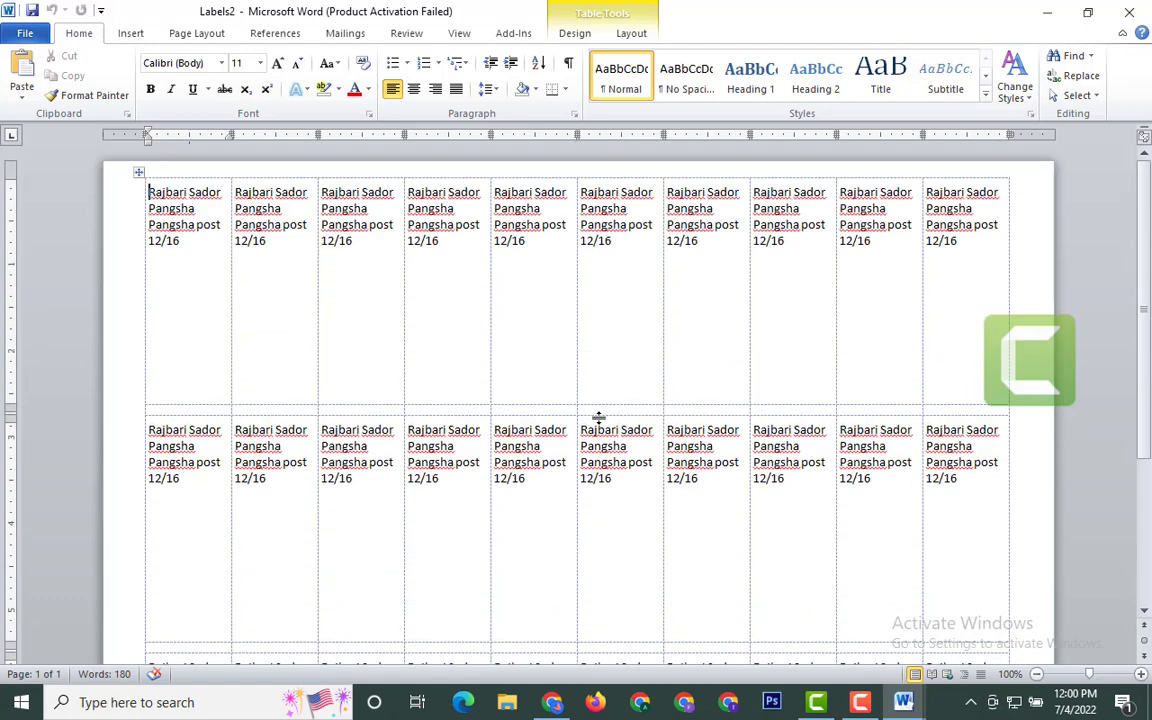